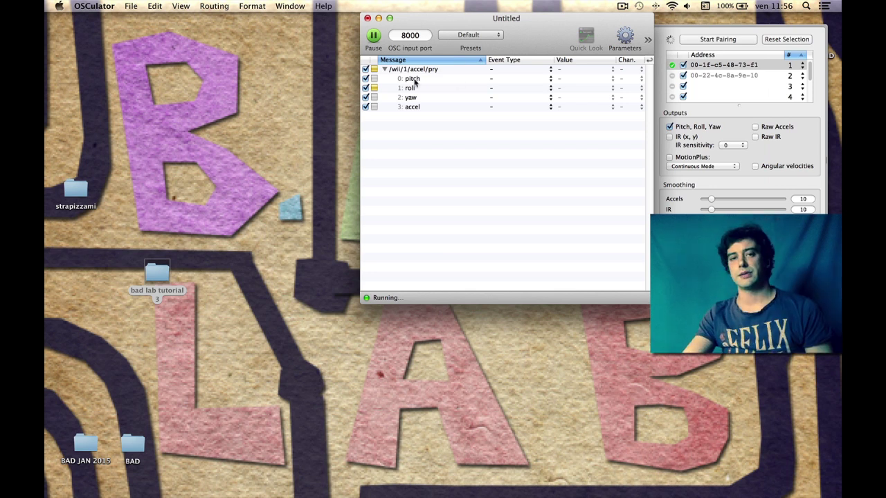
Enable Raw IR output and select the 0: x message under /wii/1/ir/xys/1
{"action": "left_click", "coordinate": [756, 137]}
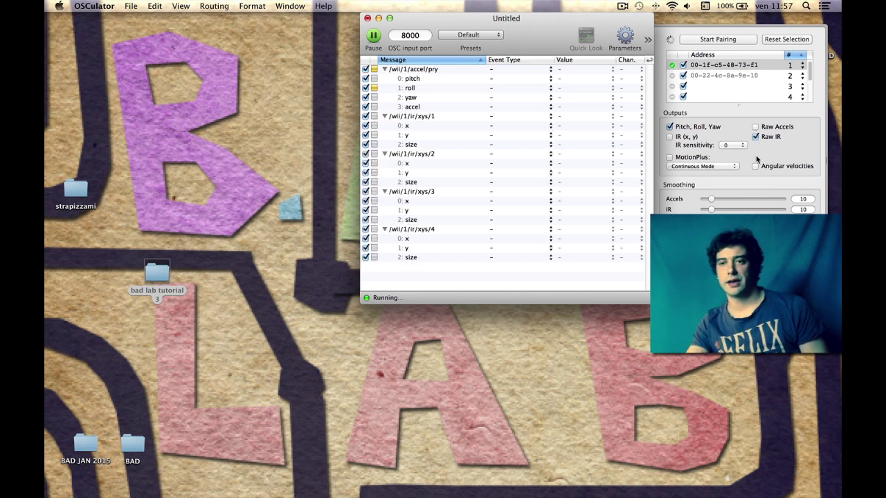
{"action": "left_click", "coordinate": [409, 127]}
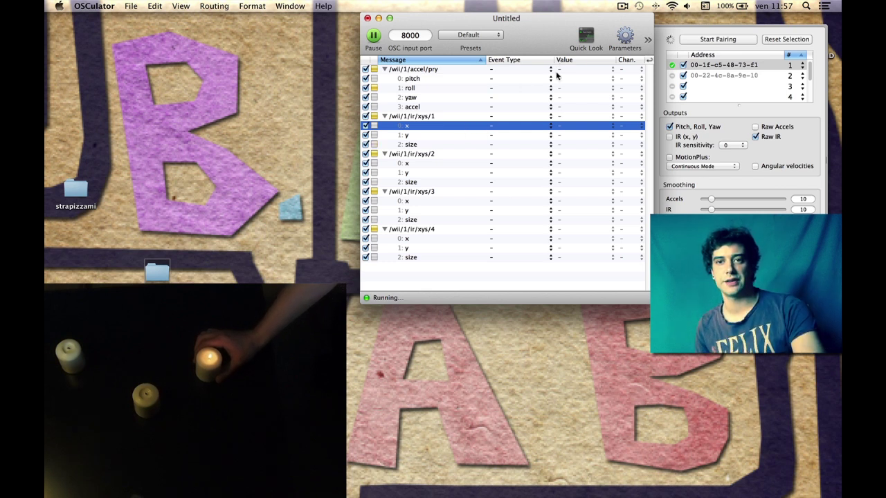
Open Quick Look graphs for the first IR point's x and y, separating the two windows
{"action": "left_click", "coordinate": [591, 34]}
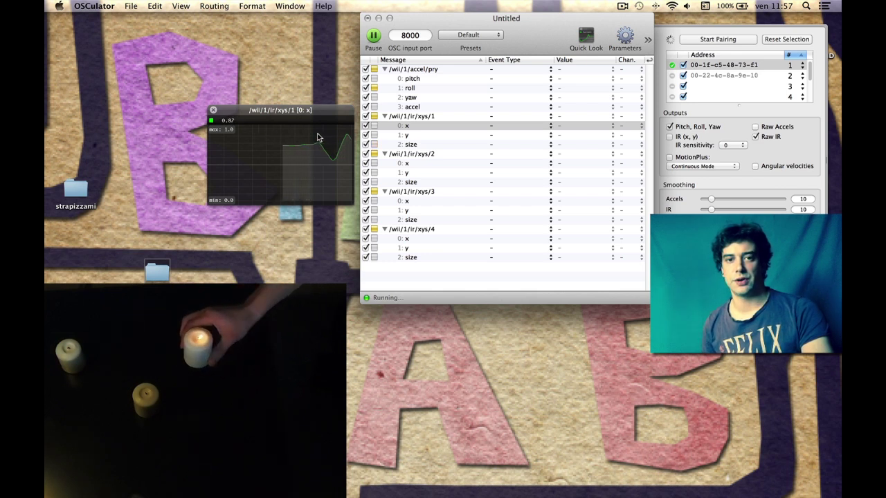
{"action": "left_click", "coordinate": [408, 138]}
{"action": "left_click", "coordinate": [408, 136]}
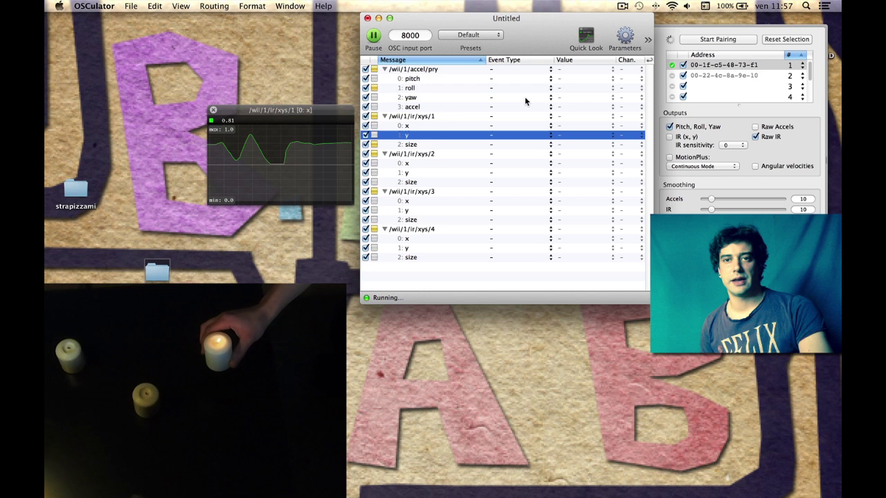
{"action": "key", "text": "space"}
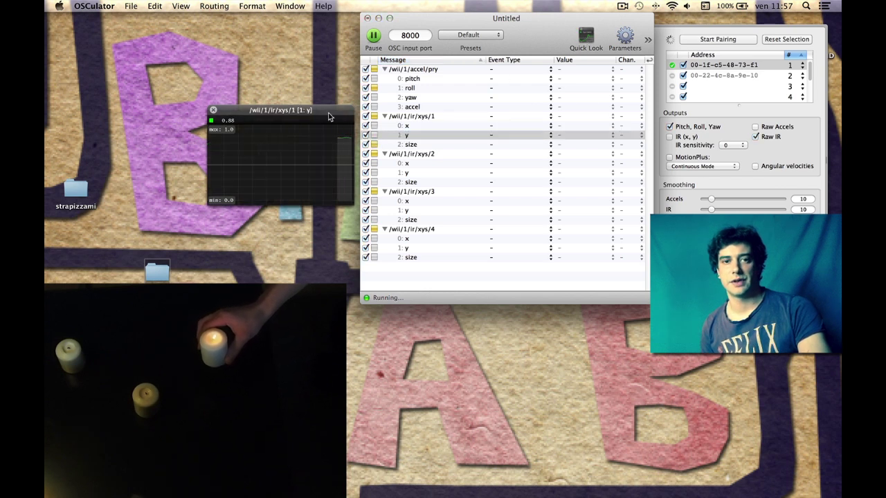
{"action": "left_click_drag", "start_coordinate": [329, 114], "coordinate": [329, 216]}
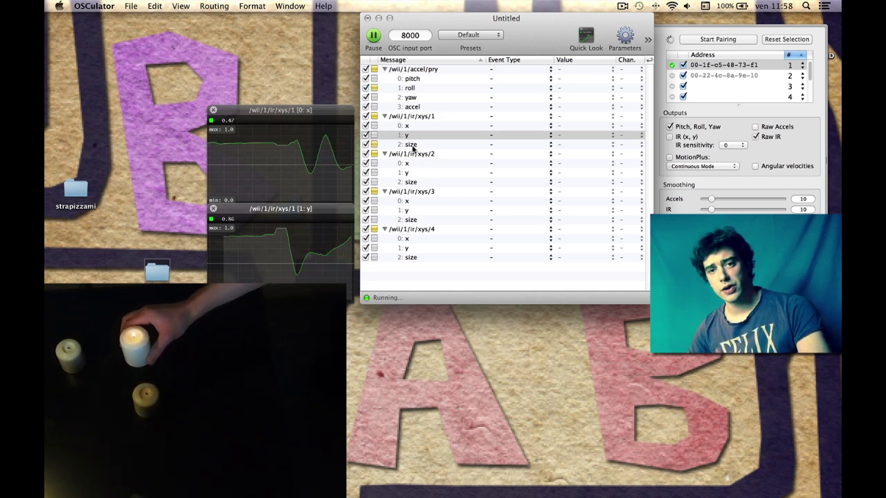
Add a Quick Look graph of the first IR point's size and place it below the y graph
{"action": "left_click", "coordinate": [411, 135]}
{"action": "left_click", "coordinate": [413, 144]}
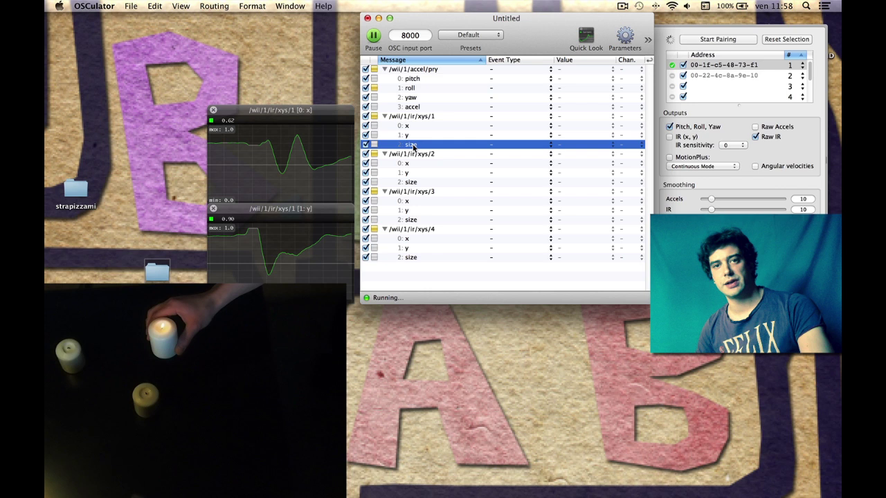
{"action": "left_click", "coordinate": [585, 40]}
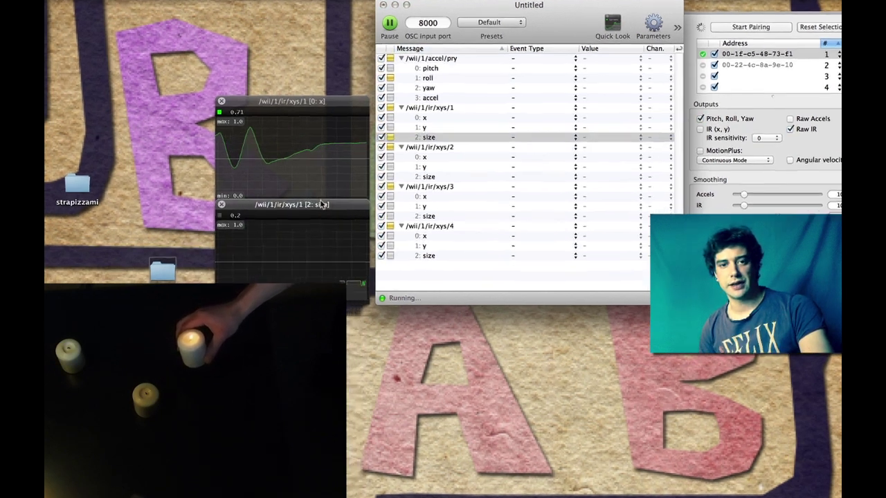
{"action": "left_click_drag", "start_coordinate": [309, 208], "coordinate": [313, 283]}
{"action": "left_click_drag", "start_coordinate": [408, 283], "coordinate": [402, 316]}
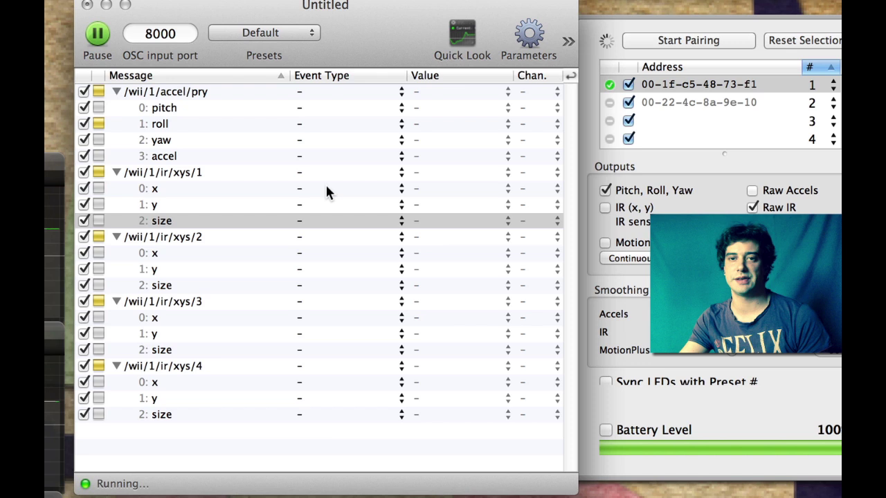
Set /wii/1/ir/xys/1 x to MIDI CC 0 and y to MIDI CC 1
{"action": "left_click", "coordinate": [309, 187]}
{"action": "left_click", "coordinate": [307, 189]}
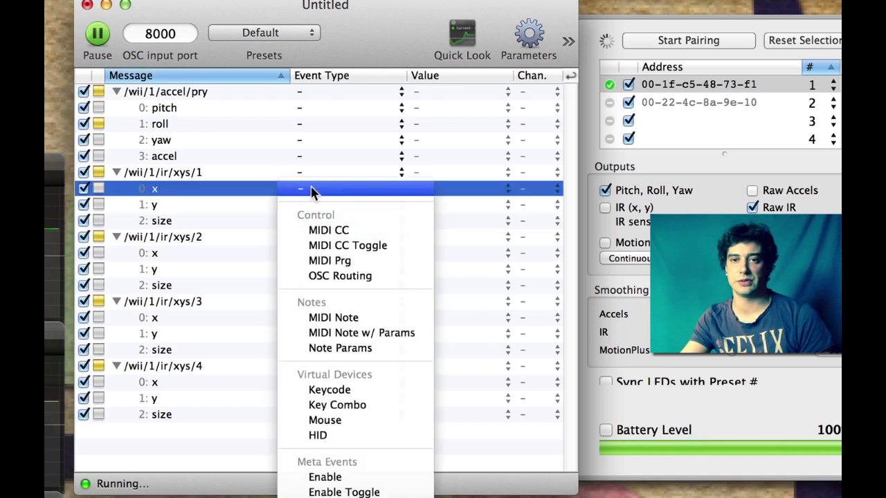
{"action": "left_click", "coordinate": [362, 232]}
{"action": "left_click", "coordinate": [340, 205]}
{"action": "left_click", "coordinate": [326, 245]}
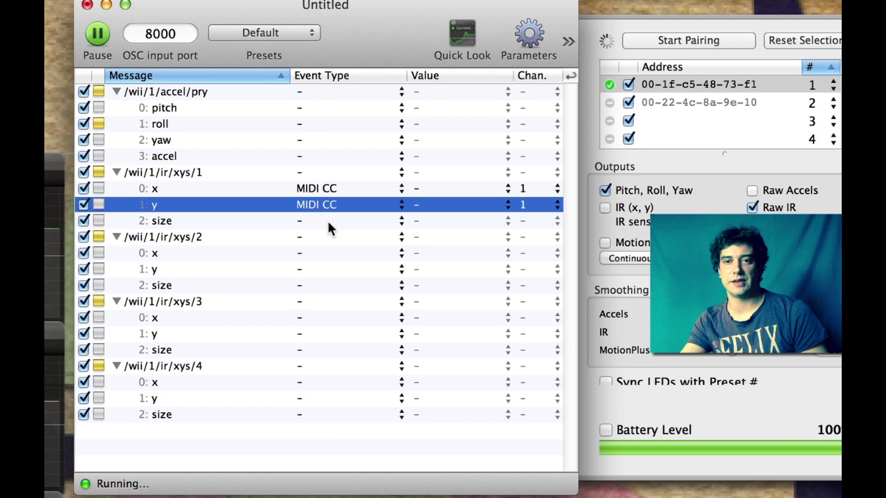
{"action": "left_click", "coordinate": [415, 189]}
{"action": "left_click", "coordinate": [425, 213]}
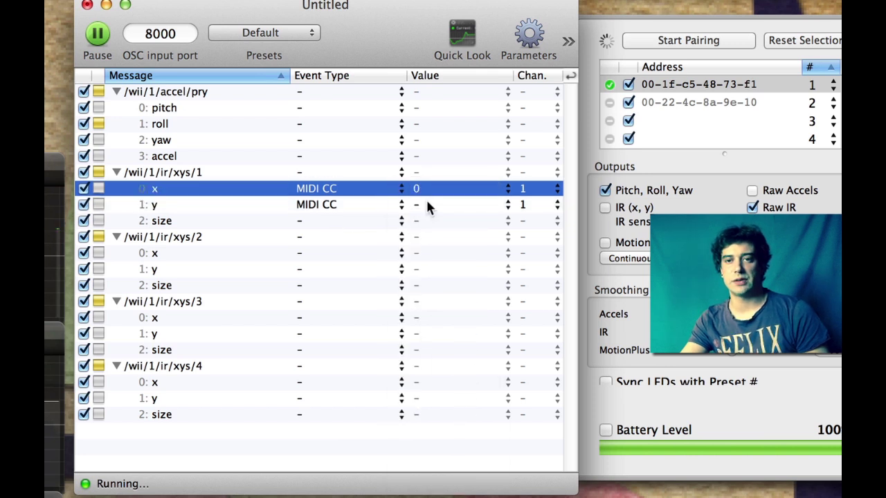
{"action": "left_click", "coordinate": [426, 205]}
{"action": "left_click", "coordinate": [420, 245]}
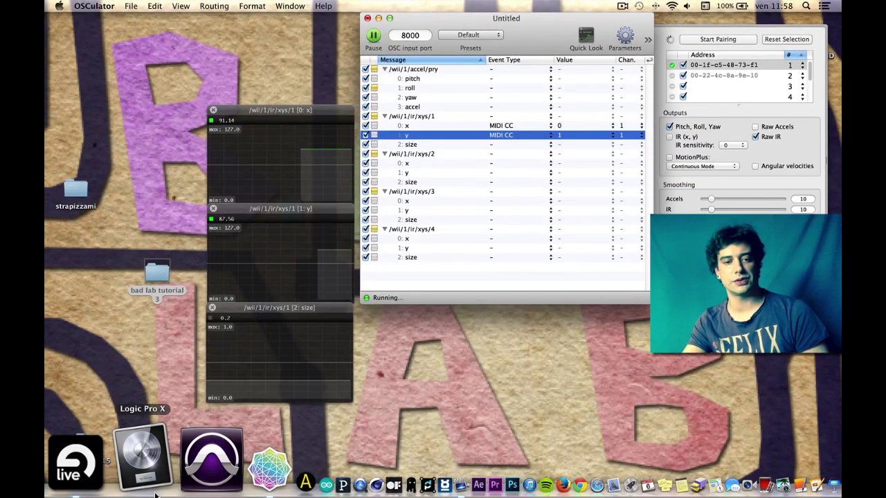
In Live, undo the old track and load Abstract-Endless ID onto a new MIDI track
{"action": "left_click", "coordinate": [156, 478]}
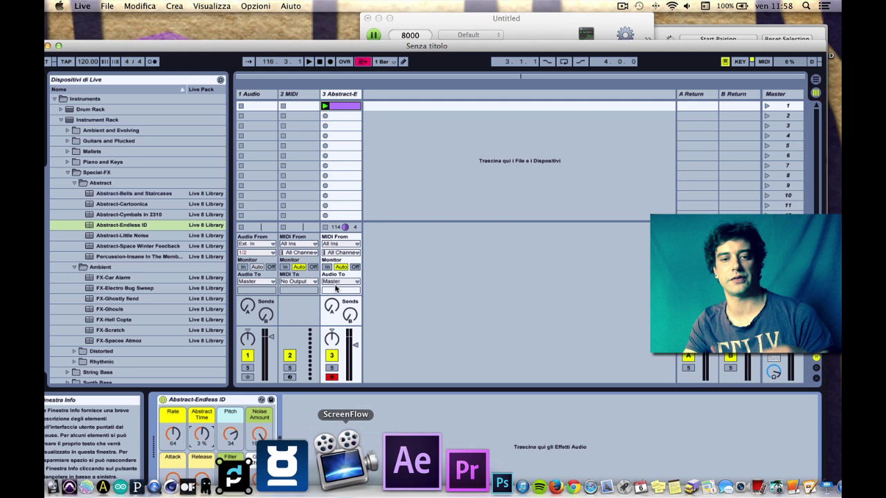
{"action": "key", "text": "super+z"}
{"action": "left_click_drag", "start_coordinate": [353, 52], "coordinate": [353, 24]}
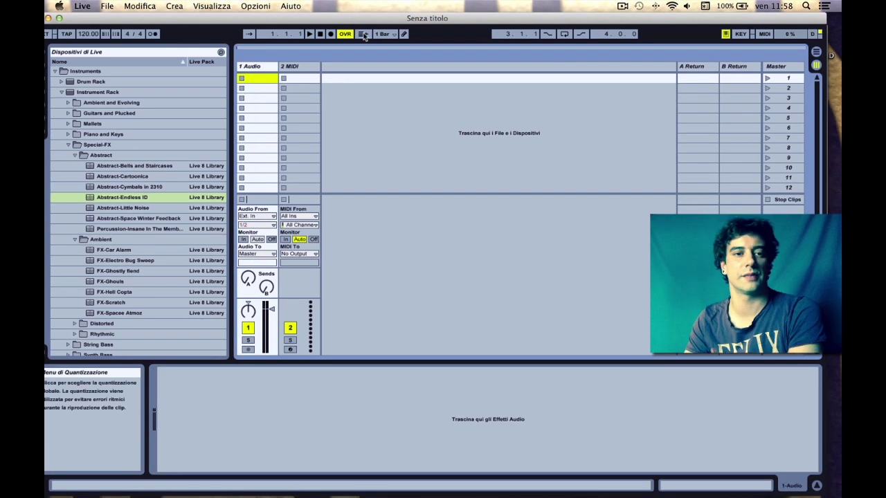
{"action": "left_click", "coordinate": [118, 198]}
{"action": "double_click", "coordinate": [118, 198]}
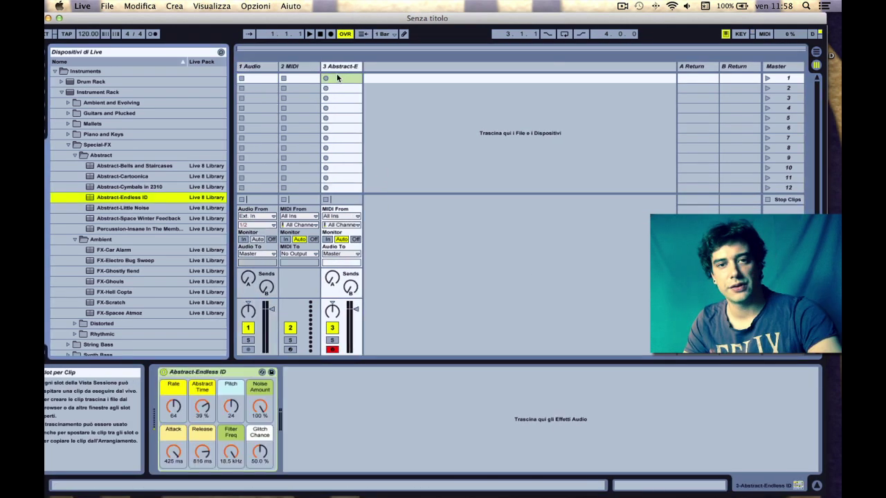
Create a clip with a long C3 note on track 3, launch it and raise the volume
{"action": "double_click", "coordinate": [341, 78]}
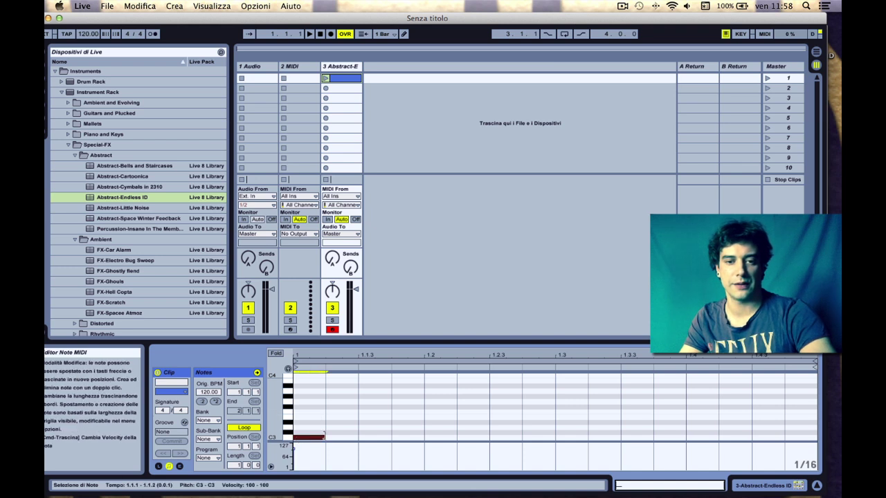
{"action": "double_click", "coordinate": [299, 438]}
{"action": "left_click_drag", "start_coordinate": [299, 437], "coordinate": [815, 429]}
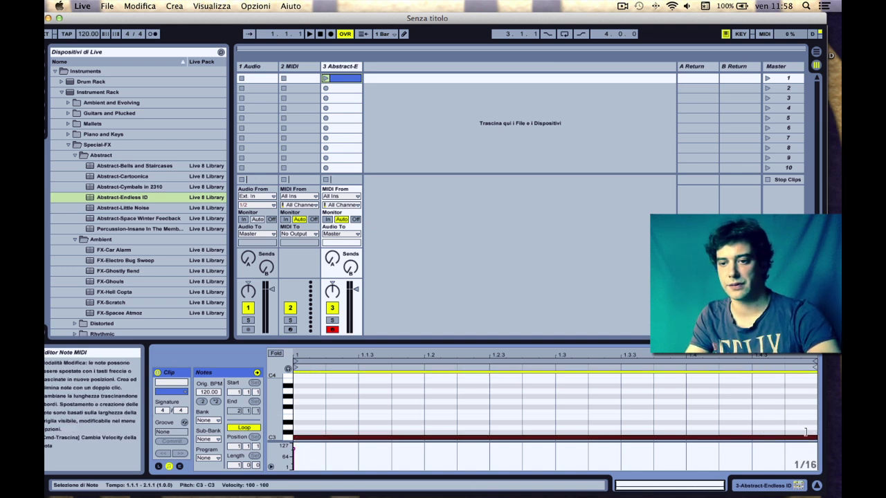
{"action": "left_click", "coordinate": [326, 78]}
{"action": "key", "text": "XF86AudioRaiseVolume"}
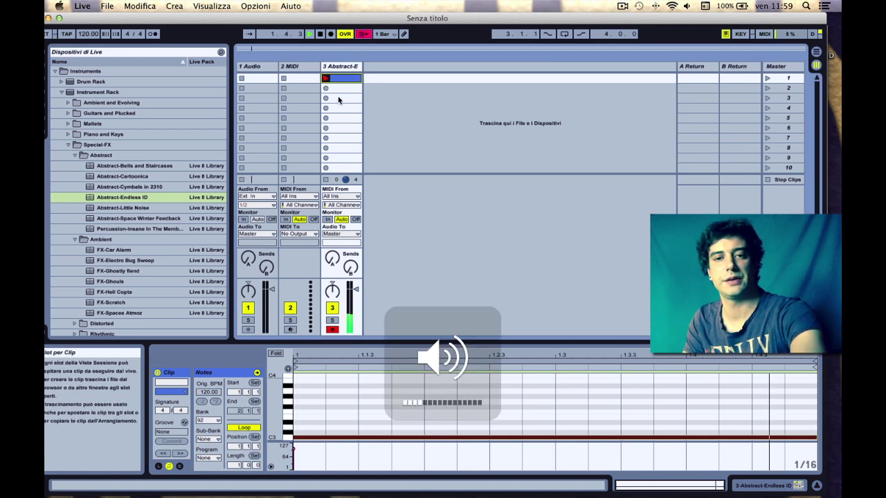
{"action": "key", "text": "XF86AudioRaiseVolume"}
{"action": "key", "text": "XF86AudioRaiseVolume"}
{"action": "key", "text": "XF86AudioRaiseVolume"}
{"action": "key", "text": "XF86AudioRaiseVolume"}
{"action": "key", "text": "XF86AudioRaiseVolume"}
{"action": "key", "text": "XF86AudioRaiseVolume"}
{"action": "key", "text": "XF86AudioRaiseVolume"}
{"action": "key", "text": "XF86AudioRaiseVolume"}
{"action": "key", "text": "XF86AudioRaiseVolume"}
{"action": "key", "text": "XF86AudioRaiseVolume"}
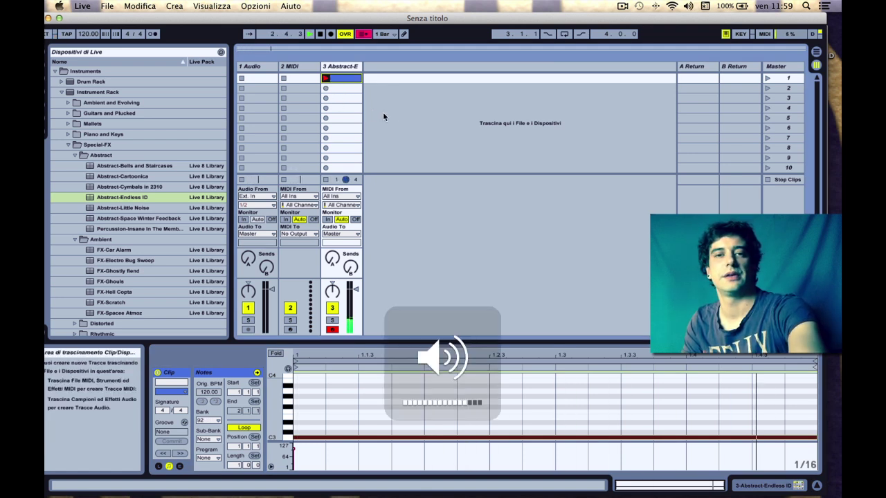
{"action": "scroll", "coordinate": [330, 392], "scroll_direction": "down", "scroll_amount": 3}
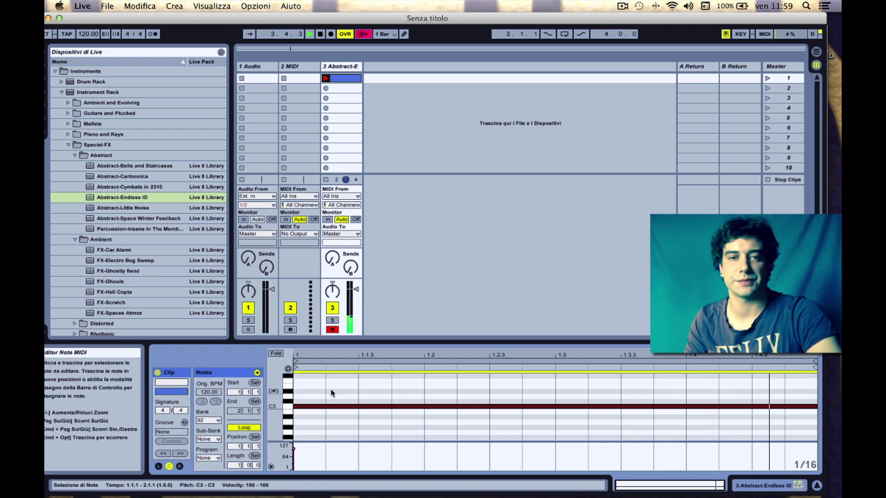
{"action": "scroll", "coordinate": [364, 69], "scroll_direction": "down", "scroll_amount": 1}
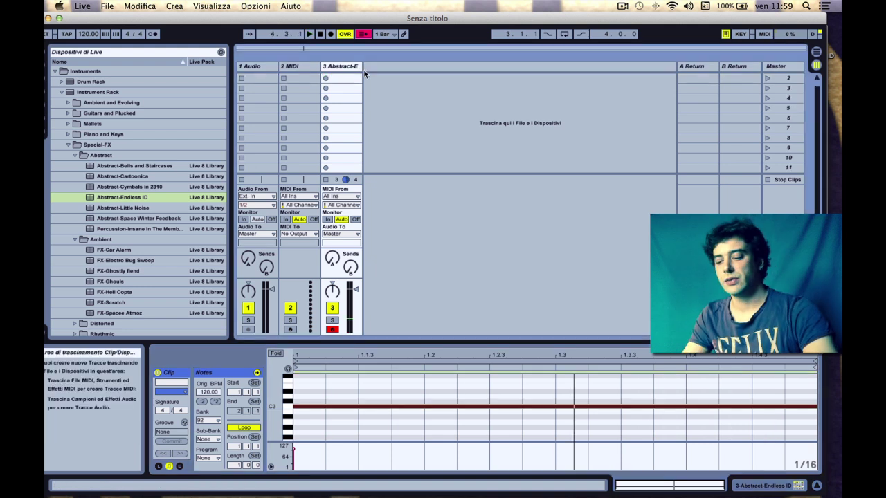
{"action": "scroll", "coordinate": [362, 81], "scroll_direction": "up", "scroll_amount": 1}
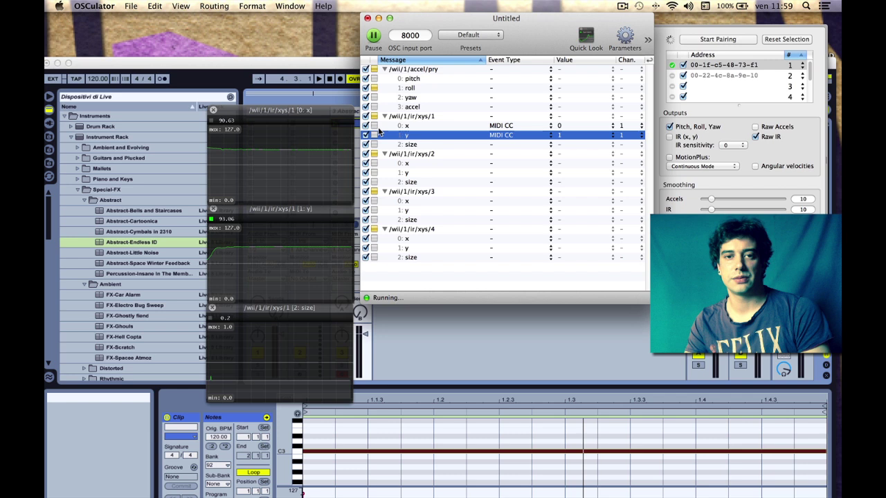
Select the 0: x message under /wii/1/ir/xys/1 in OSCulator
{"action": "left_click", "coordinate": [424, 127]}
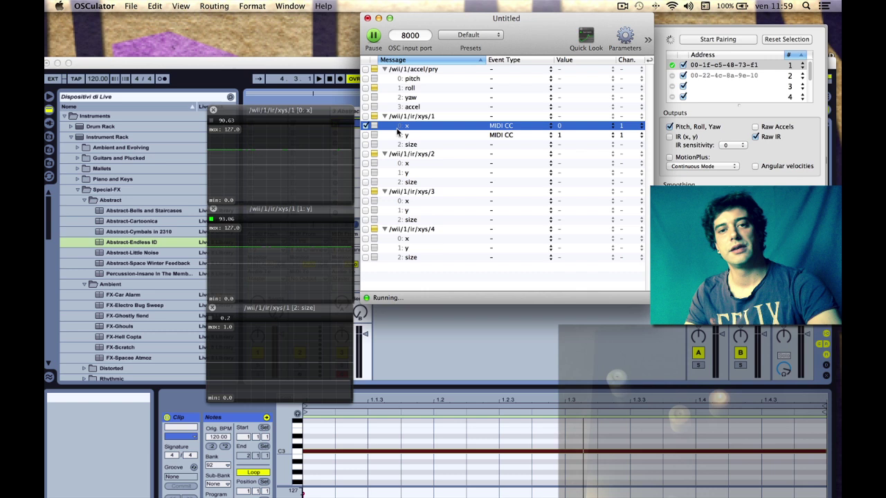
Show the Abstract-Endless ID controls and toggle Edita Mappatura MIDI to review CC 0 → Track Volume
{"action": "double_click", "coordinate": [259, 65]}
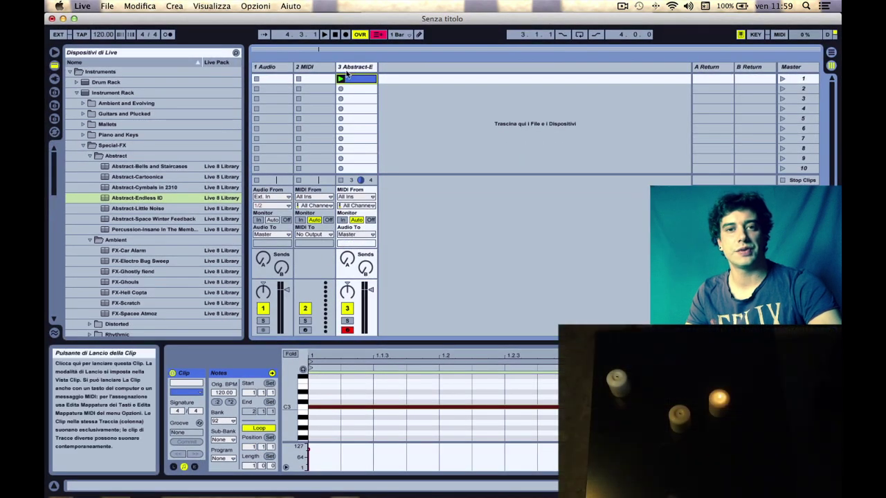
{"action": "left_click", "coordinate": [351, 68]}
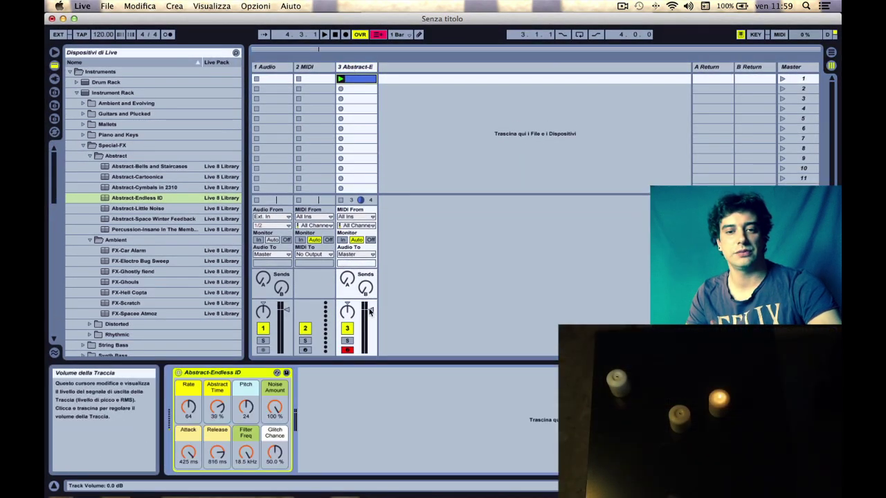
{"action": "left_click", "coordinate": [258, 6]}
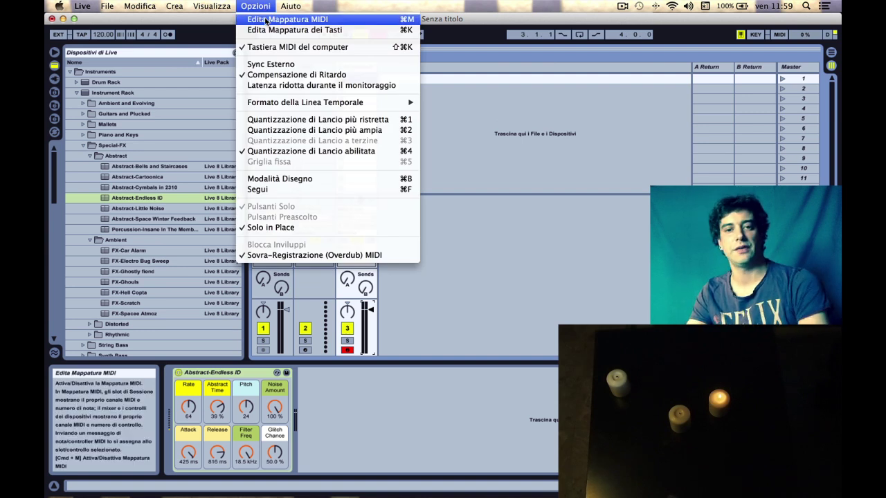
{"action": "left_click", "coordinate": [266, 20]}
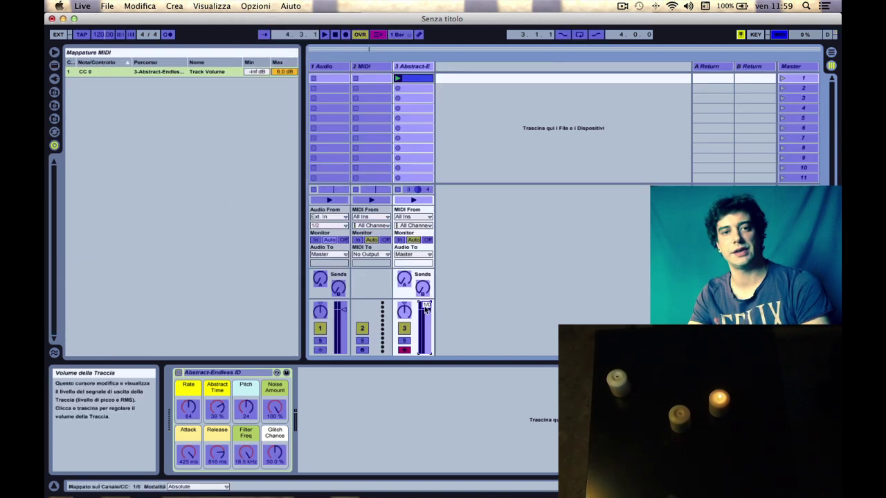
{"action": "left_click", "coordinate": [263, 8]}
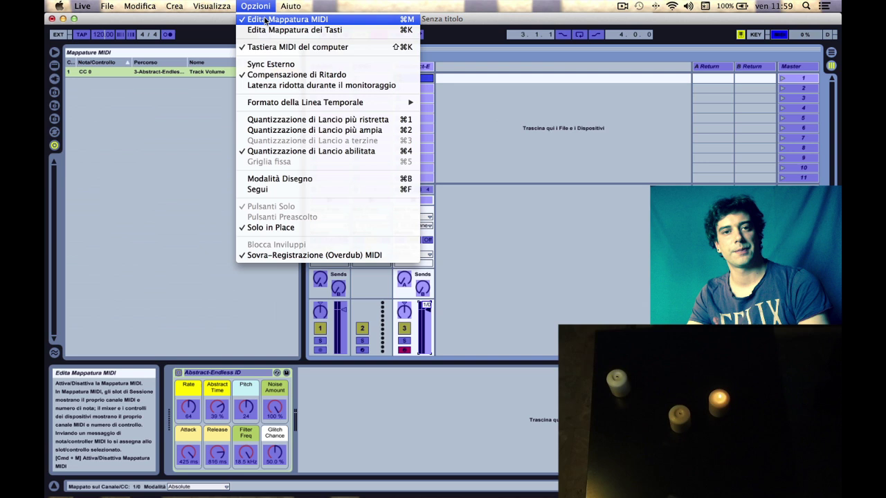
{"action": "left_click", "coordinate": [266, 21]}
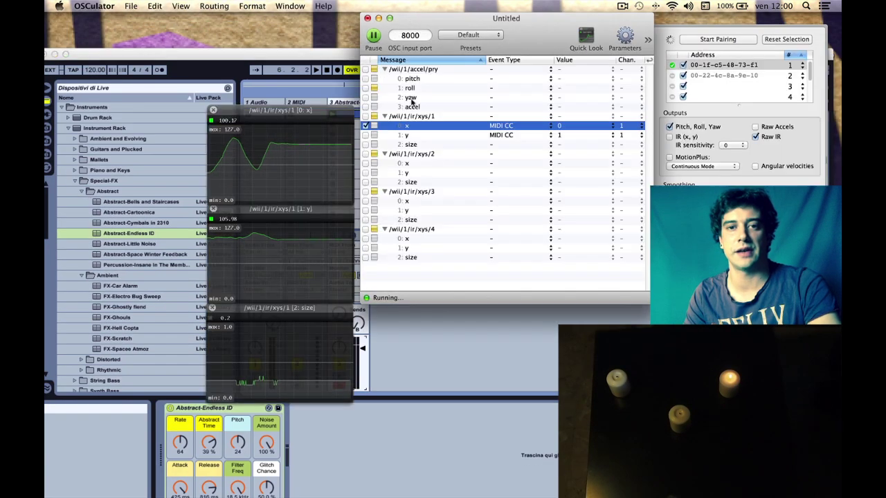
Disable the first IR point's x, leaving only y enabled, and bring Live forward full screen
{"action": "left_click", "coordinate": [365, 135]}
{"action": "left_click", "coordinate": [365, 126]}
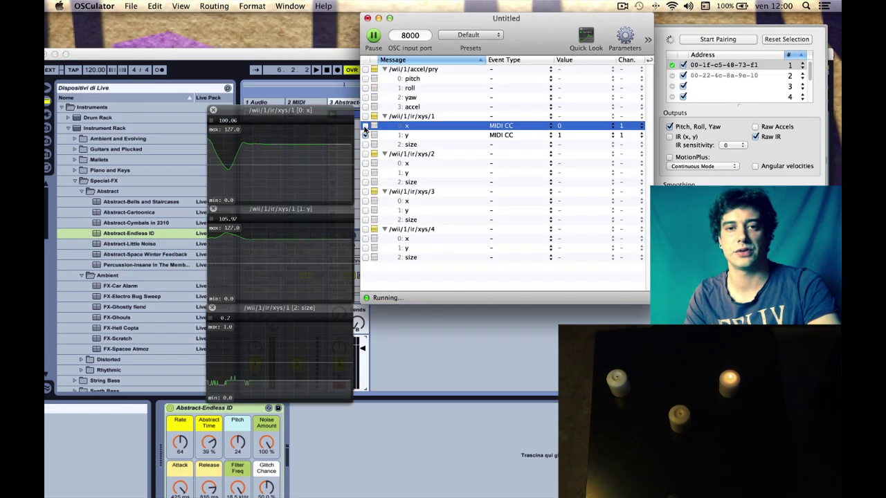
{"action": "left_click", "coordinate": [316, 59]}
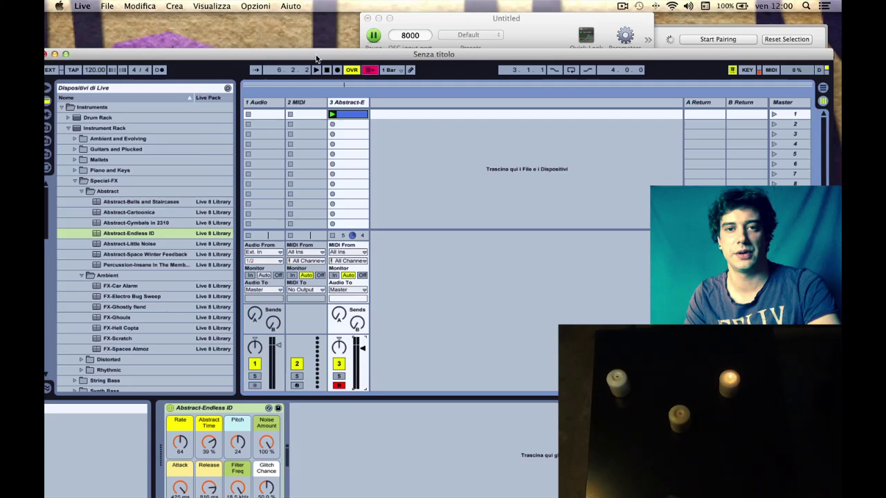
{"action": "left_click_drag", "start_coordinate": [316, 59], "coordinate": [322, 13]}
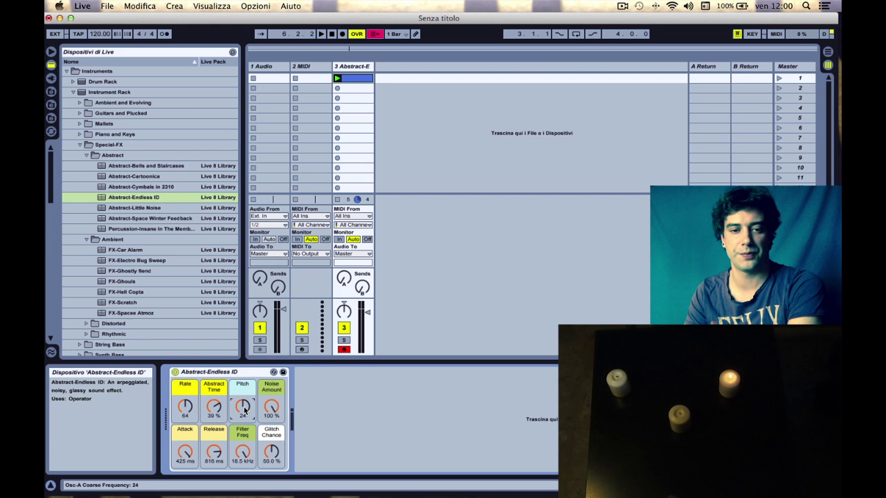
Map CC 1 to the Abstract-Endless ID Pitch knob using Edita Mappatura MIDI
{"action": "left_click", "coordinate": [265, 6]}
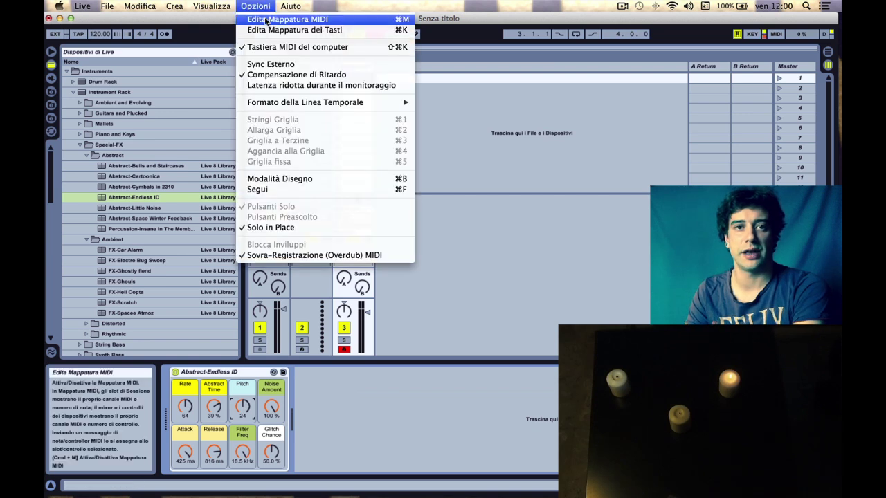
{"action": "left_click", "coordinate": [263, 19]}
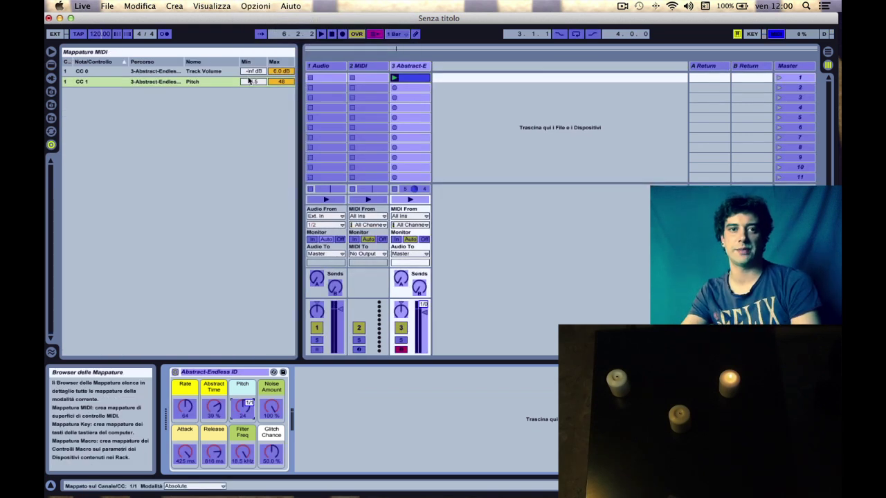
{"action": "left_click", "coordinate": [269, 7]}
{"action": "left_click", "coordinate": [277, 18]}
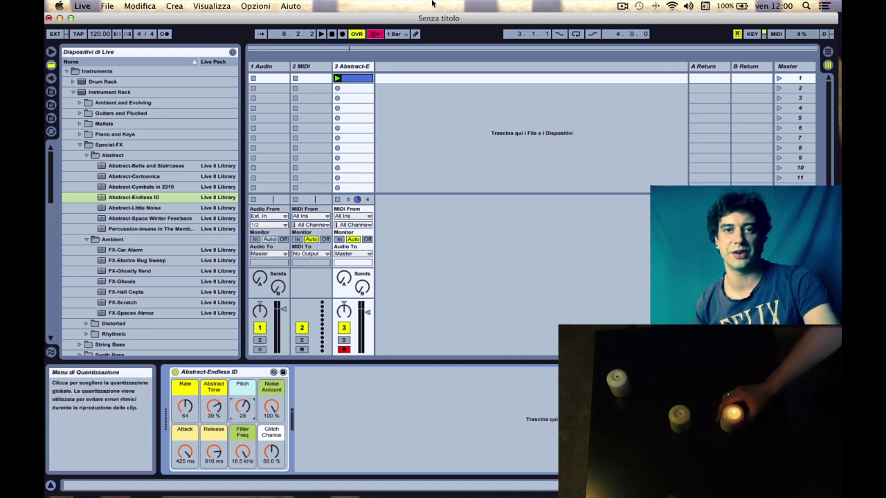
Briefly show OSCulator, return Live to full screen and raise the playback volume
{"action": "left_click_drag", "start_coordinate": [434, 23], "coordinate": [428, 97]}
{"action": "left_click", "coordinate": [454, 15]}
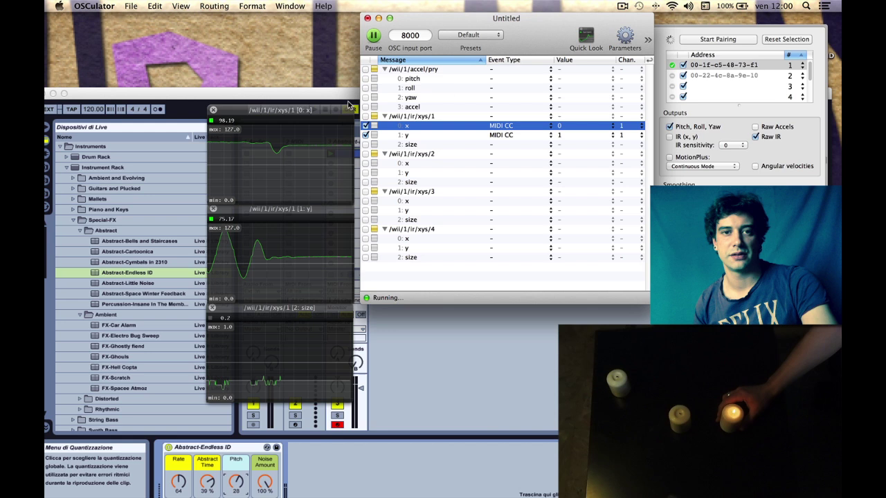
{"action": "left_click_drag", "start_coordinate": [340, 92], "coordinate": [339, 5]}
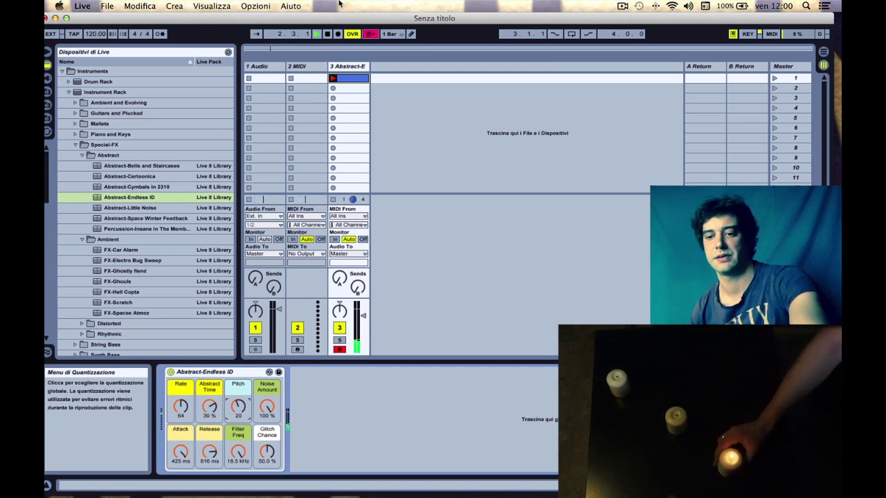
{"action": "key", "text": "XF86AudioRaiseVolume"}
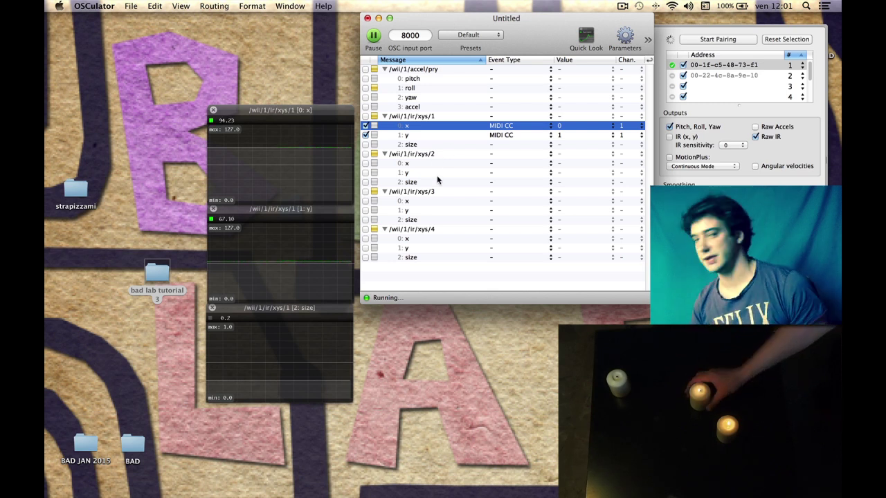
Enable /wii/1/ir/xys/2 x and set its x to MIDI CC 2 and y to CC 3
{"action": "left_click", "coordinate": [364, 164]}
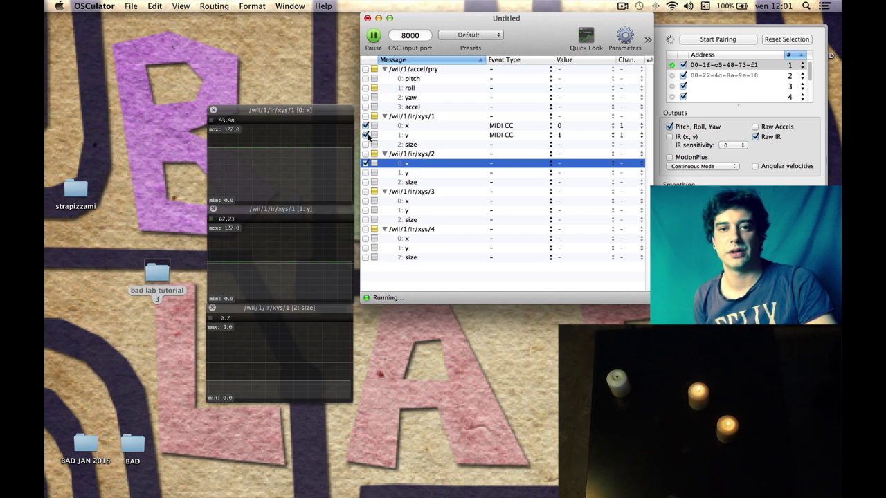
{"action": "left_click", "coordinate": [496, 167]}
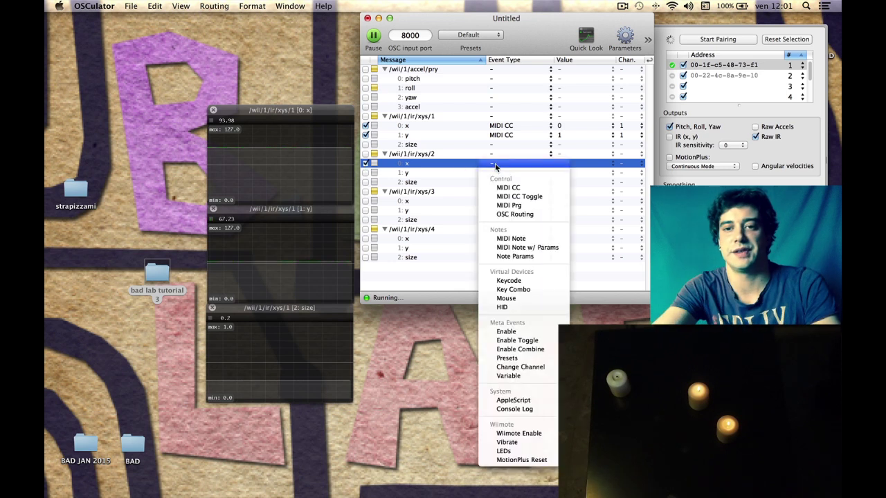
{"action": "left_click", "coordinate": [503, 187]}
{"action": "left_click", "coordinate": [504, 174]}
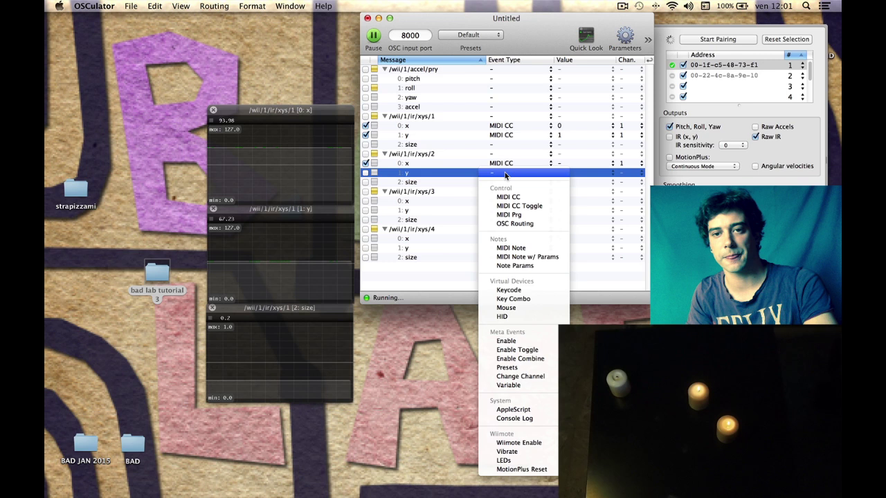
{"action": "left_click", "coordinate": [511, 197]}
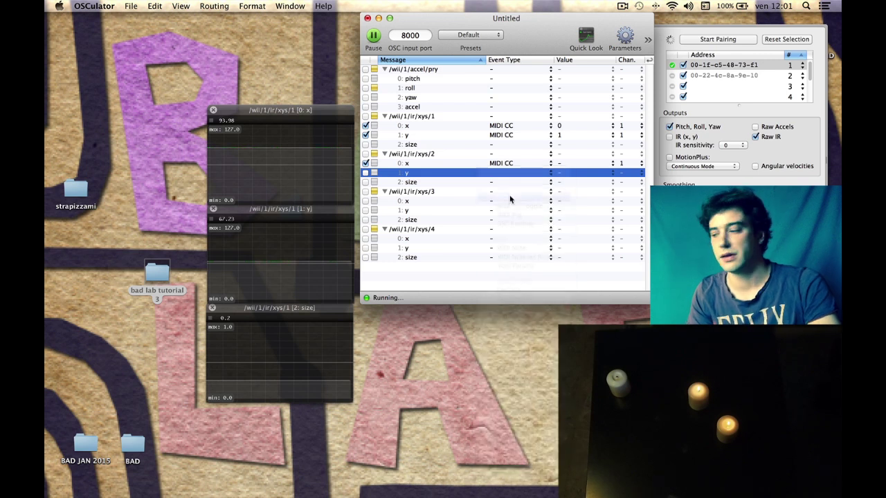
{"action": "left_click", "coordinate": [566, 161]}
{"action": "left_click", "coordinate": [564, 200]}
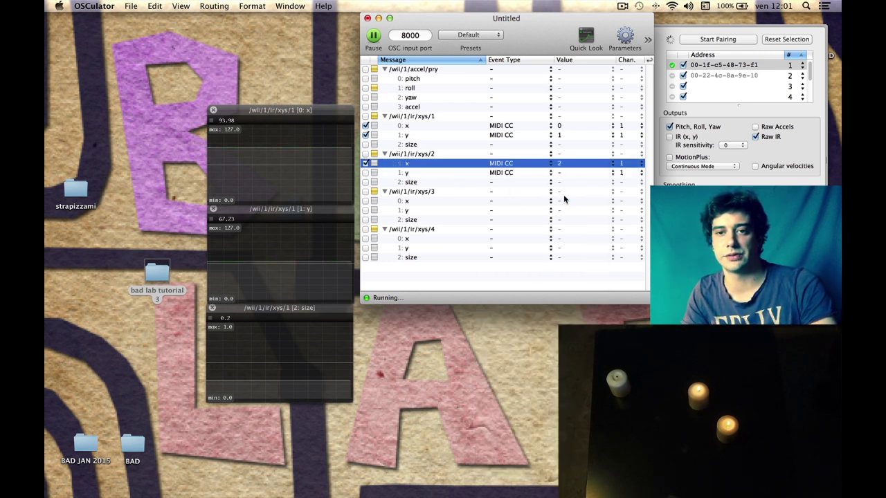
{"action": "left_click", "coordinate": [565, 173]}
{"action": "left_click", "coordinate": [565, 218]}
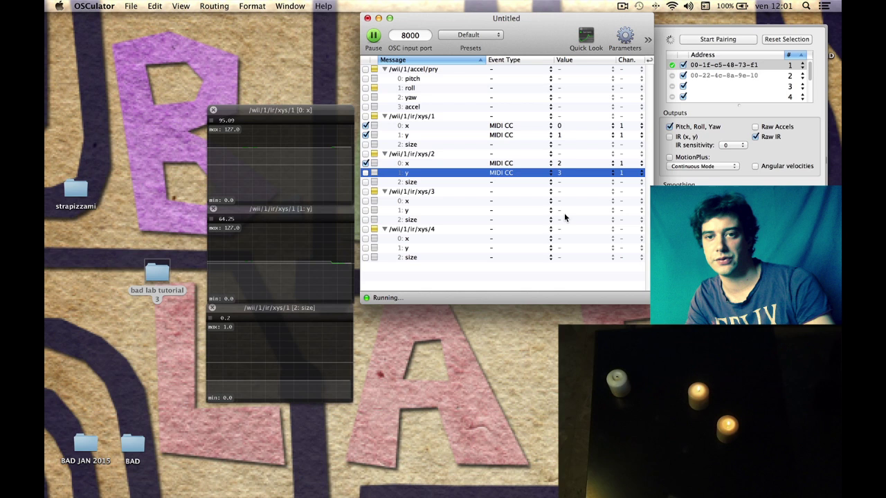
Disable the first IR point's x and y, leaving the second point's x selected
{"action": "left_click", "coordinate": [367, 136]}
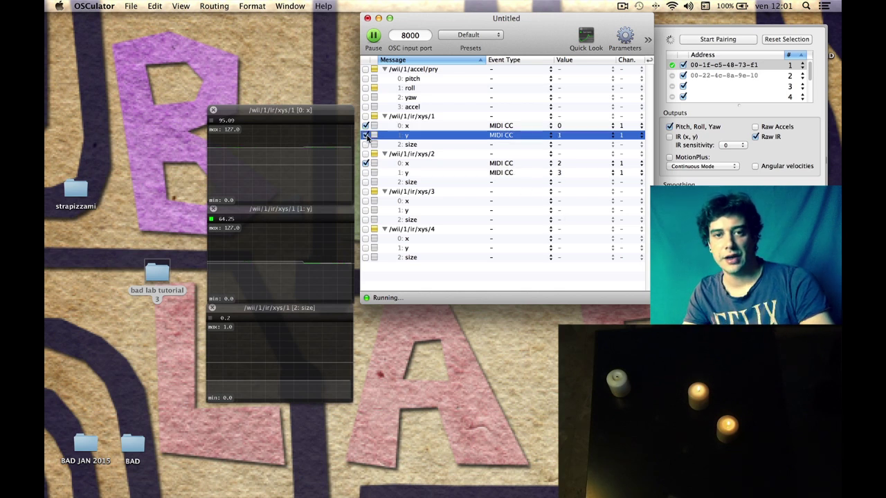
{"action": "left_click", "coordinate": [367, 127]}
{"action": "left_click", "coordinate": [411, 166]}
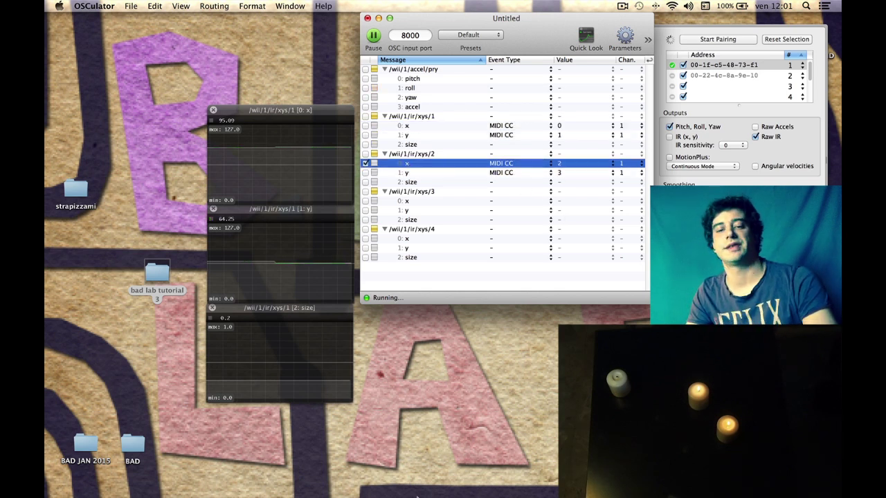
{"action": "mouse_move", "coordinate": [417, 497]}
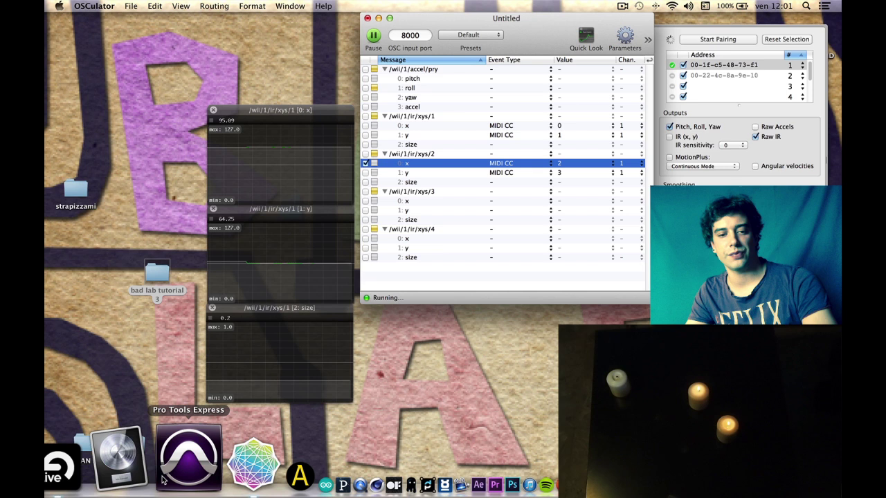
In Live, map CC 2 to the Abstract Time knob via Edita Mappatura MIDI
{"action": "left_click", "coordinate": [143, 458]}
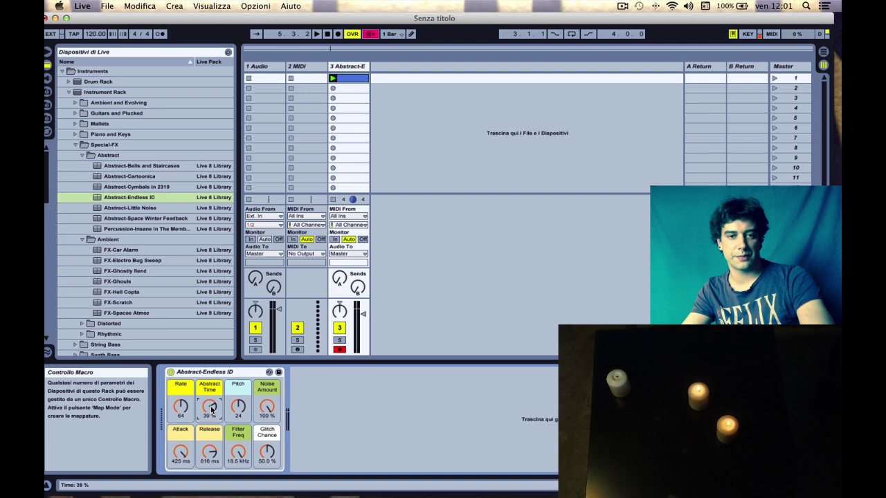
{"action": "left_click", "coordinate": [249, 6]}
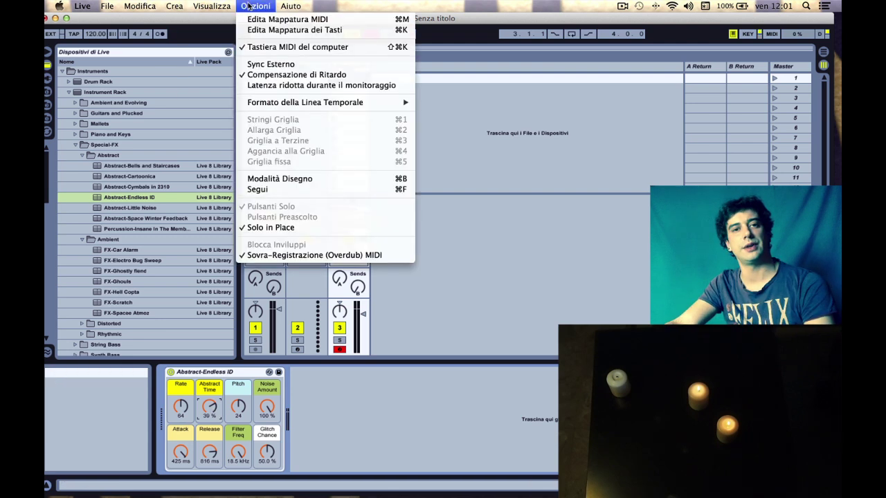
{"action": "left_click", "coordinate": [254, 19]}
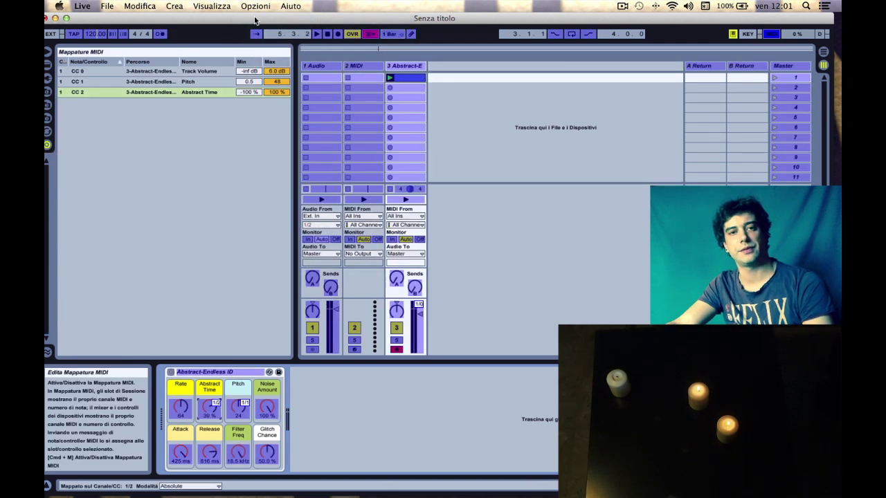
{"action": "left_click", "coordinate": [254, 6]}
{"action": "left_click", "coordinate": [255, 19]}
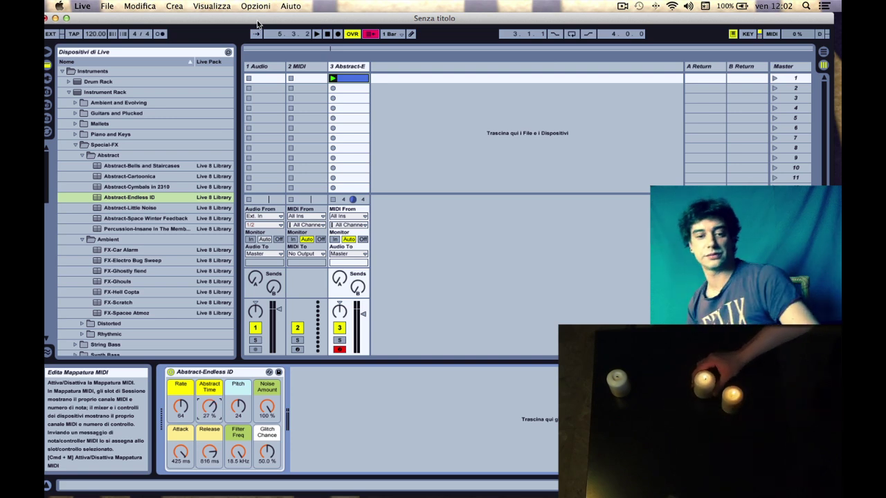
Re-enable the first candle's xys/1 x and y in OSCulator, then return to Ableton Live
{"action": "key", "text": "super+h"}
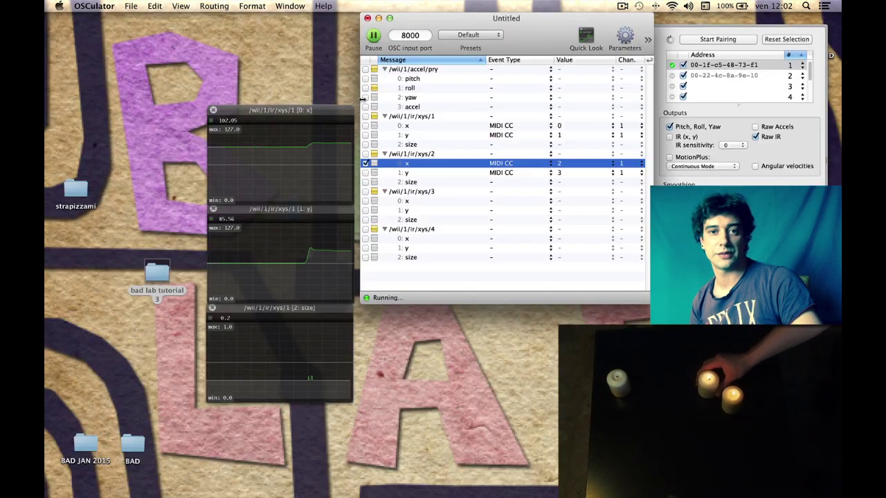
{"action": "left_click", "coordinate": [366, 126]}
{"action": "left_click", "coordinate": [366, 135]}
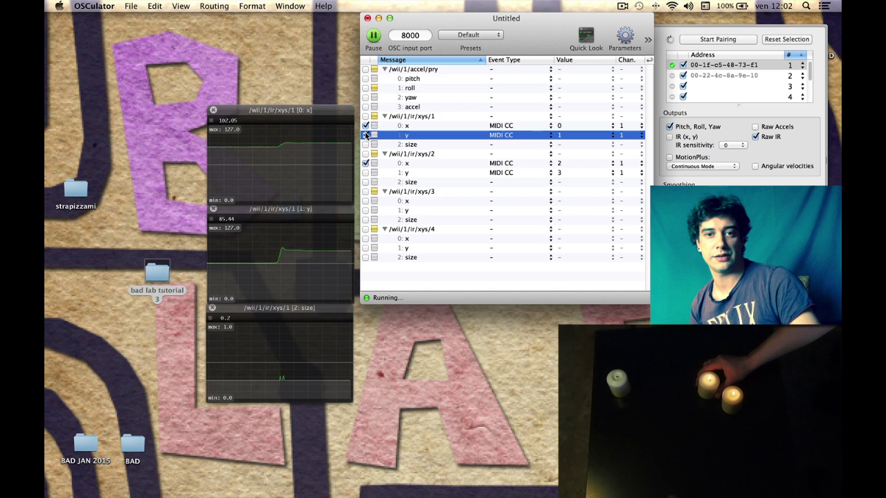
{"action": "key", "text": "super+Tab"}
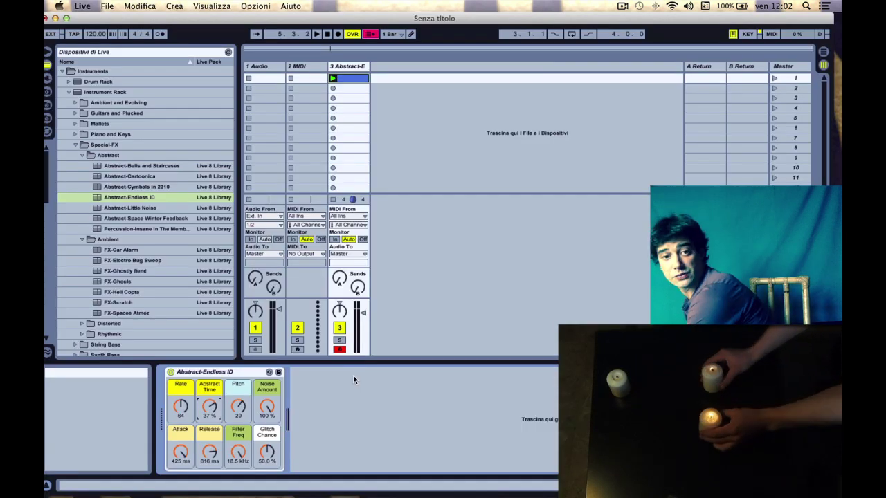